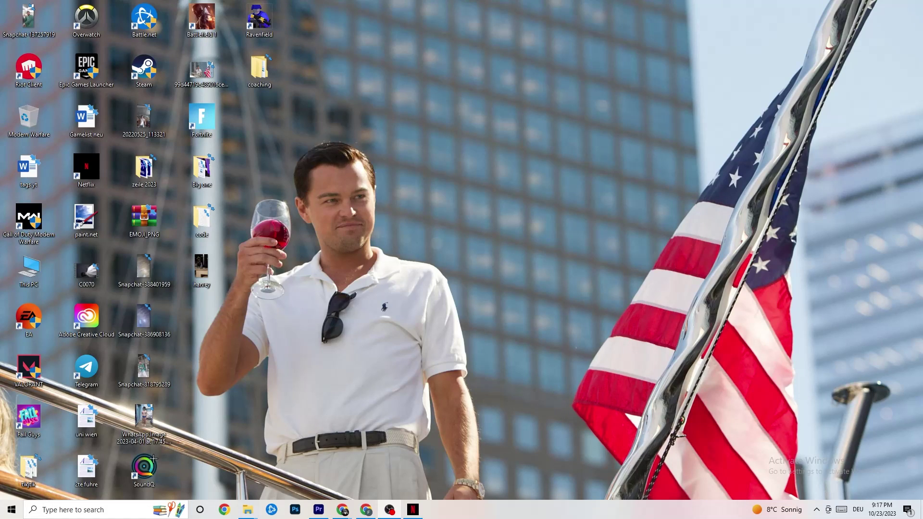
- Open the system display settings in Windows Settings and check the available color profiles for display 1
{"action": "left_click", "coordinate": [6, 506]}
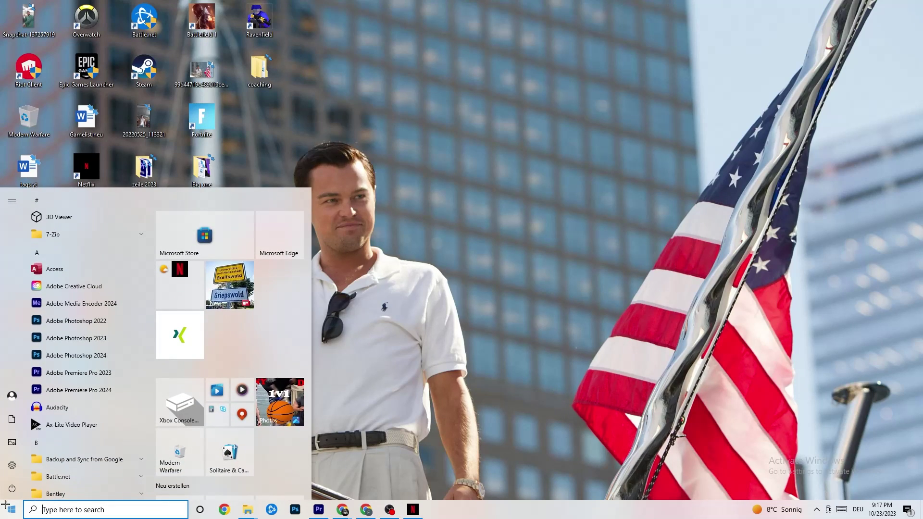
{"action": "left_click", "coordinate": [12, 465]}
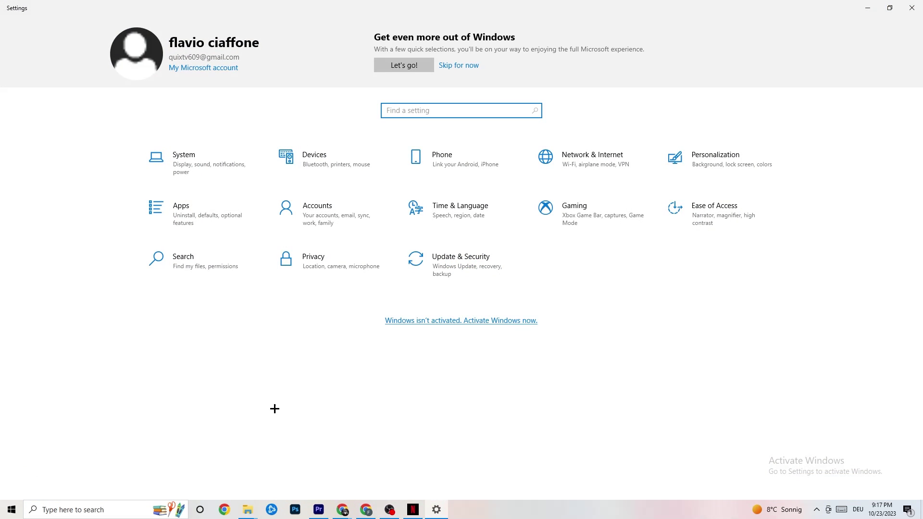
{"action": "left_click", "coordinate": [200, 166]}
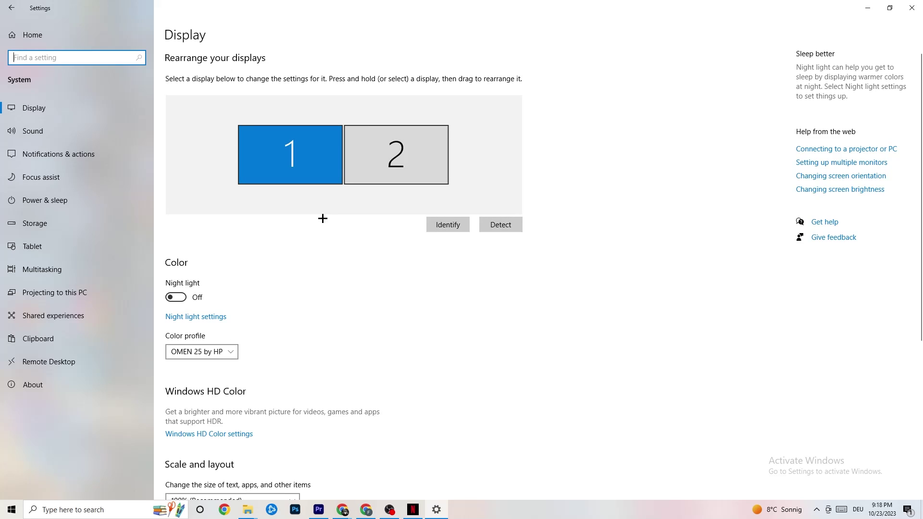
{"action": "scroll", "coordinate": [307, 187], "scroll_direction": "down", "scroll_amount": 5}
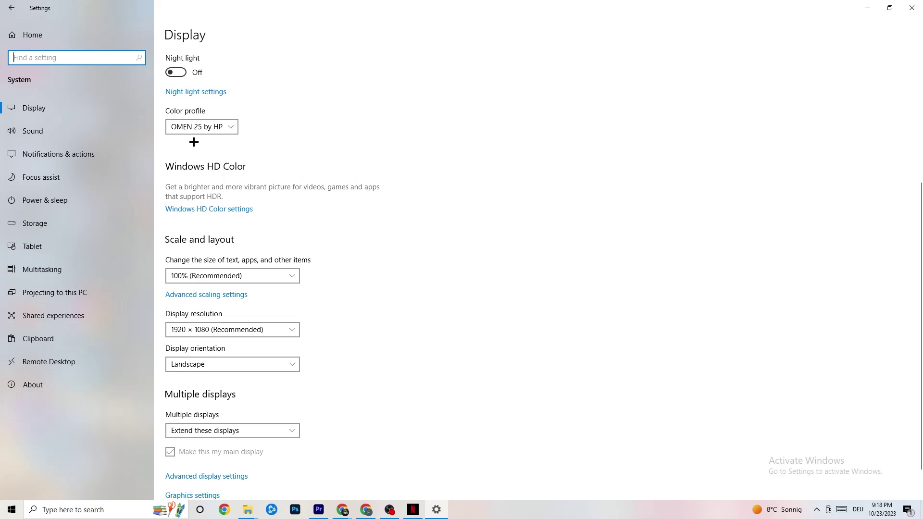
{"action": "left_click", "coordinate": [202, 127]}
{"action": "left_click", "coordinate": [303, 100]}
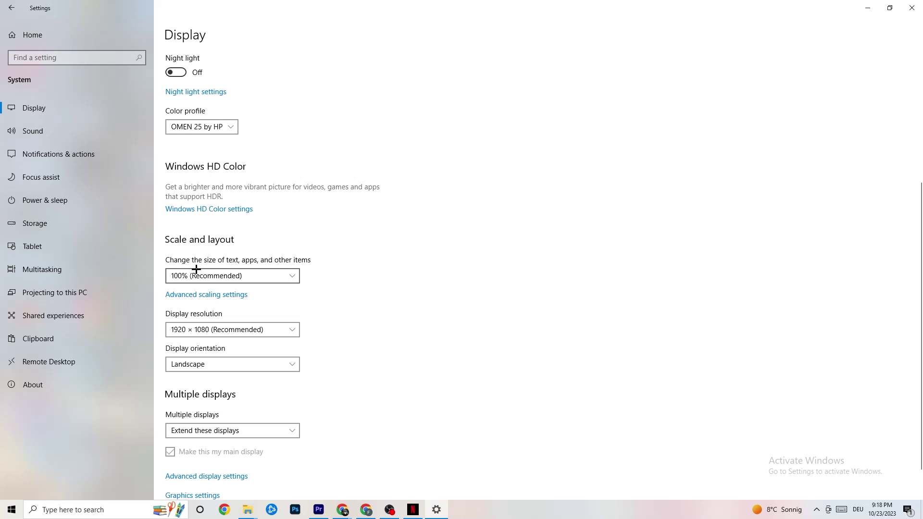
- Check the available text and app scaling options and the display resolution options for display 1
{"action": "left_click", "coordinate": [283, 276]}
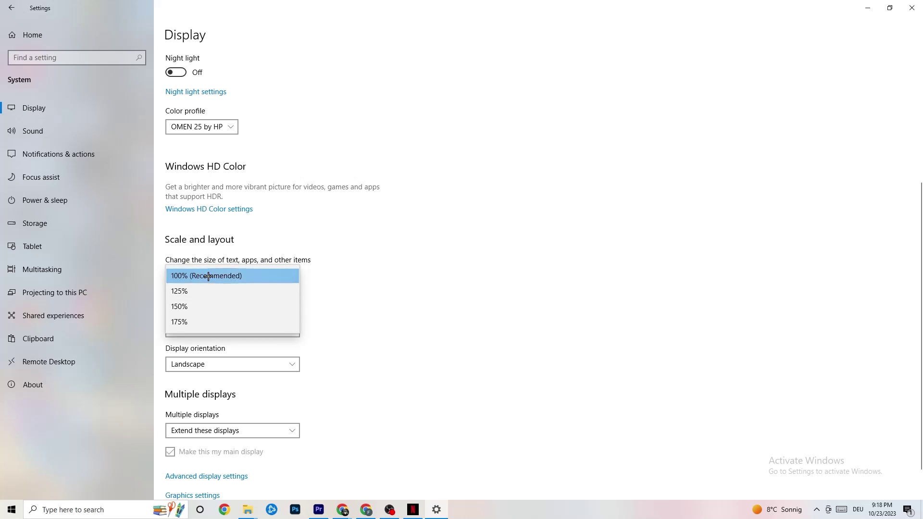
{"action": "left_click", "coordinate": [395, 236]}
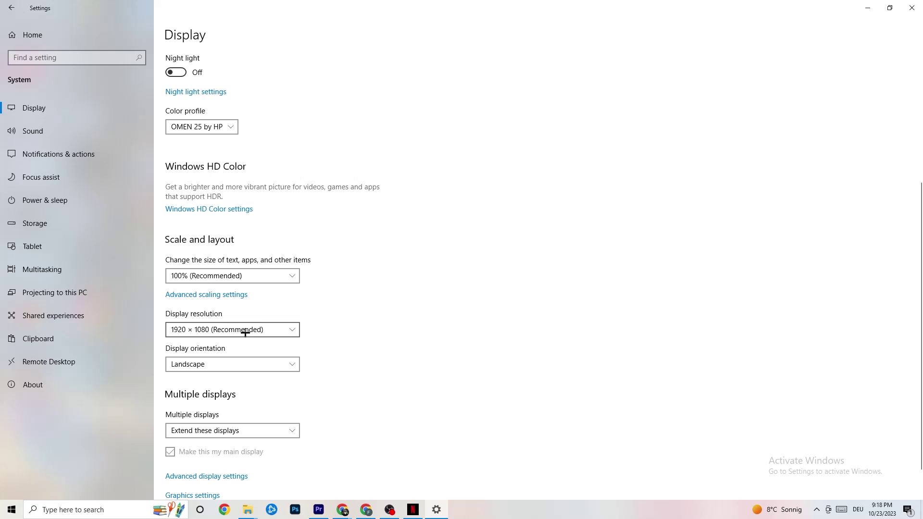
{"action": "left_click", "coordinate": [294, 329]}
{"action": "left_click", "coordinate": [399, 299]}
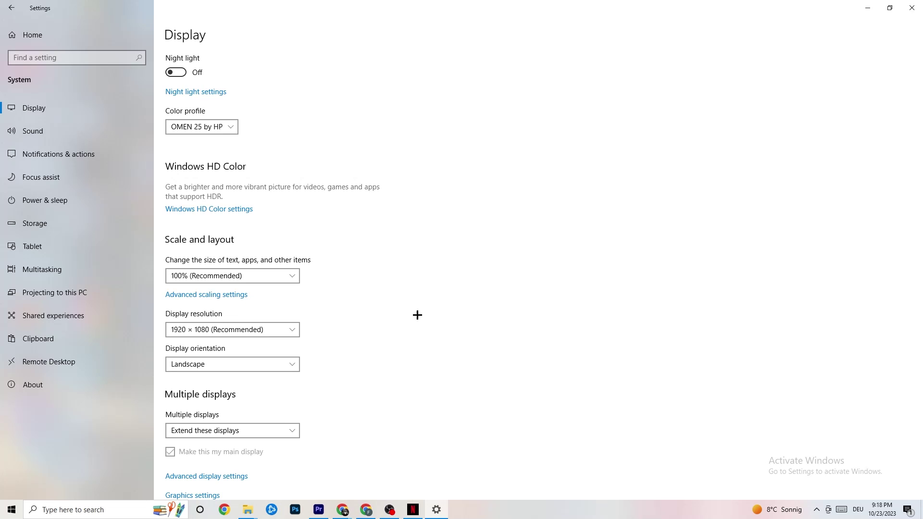
{"action": "left_click", "coordinate": [298, 330]}
{"action": "left_click", "coordinate": [380, 310]}
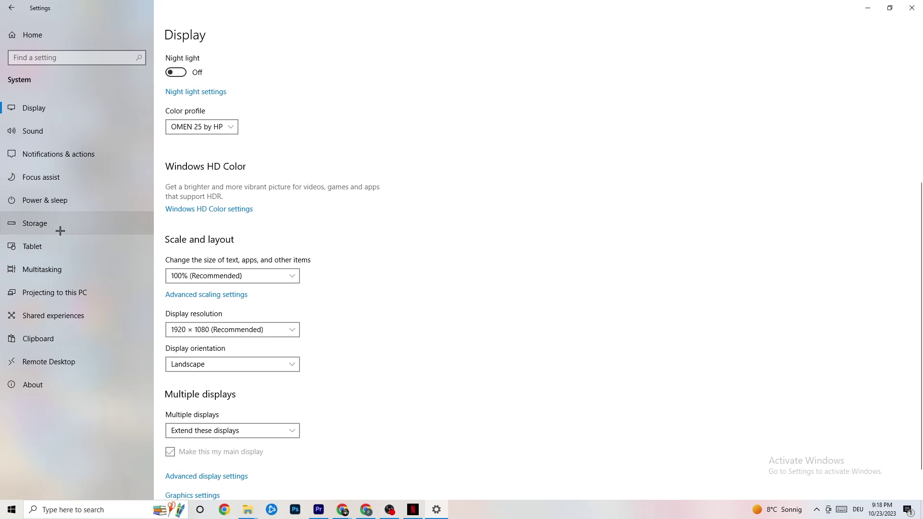
- Open the Storage Sense configuration and check the deletion period options for recycle bin files
{"action": "left_click", "coordinate": [60, 230]}
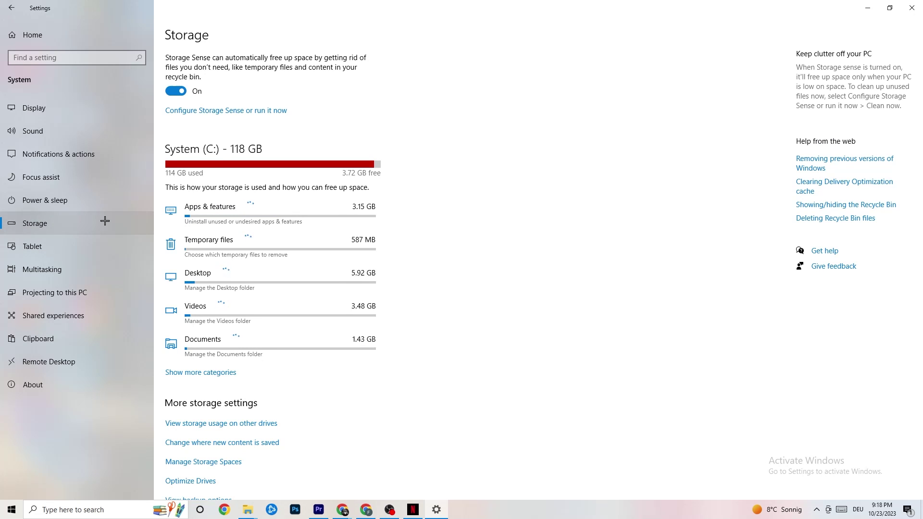
{"action": "left_click", "coordinate": [265, 115]}
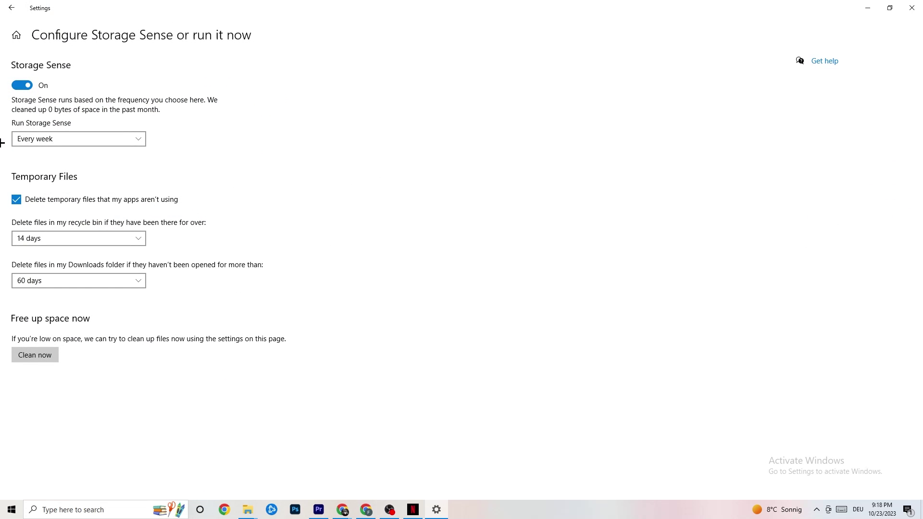
{"action": "left_click", "coordinate": [95, 238]}
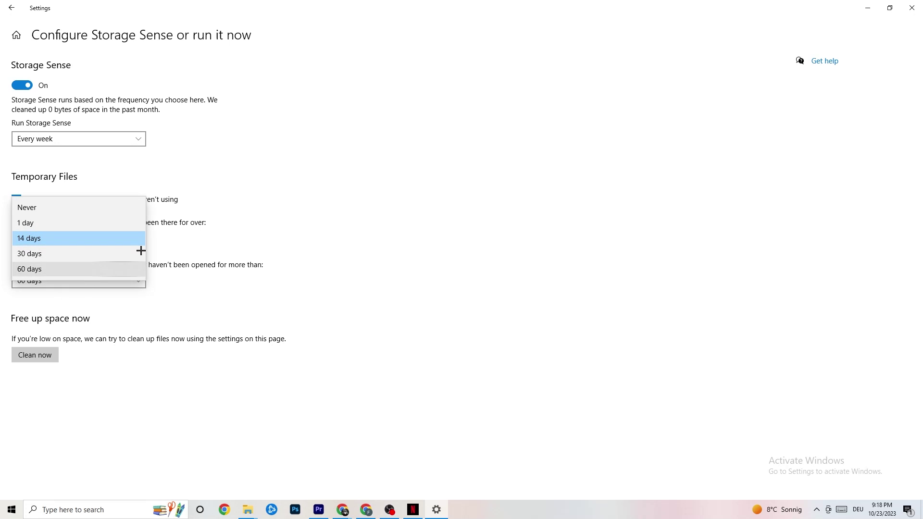
{"action": "left_click", "coordinate": [94, 161]}
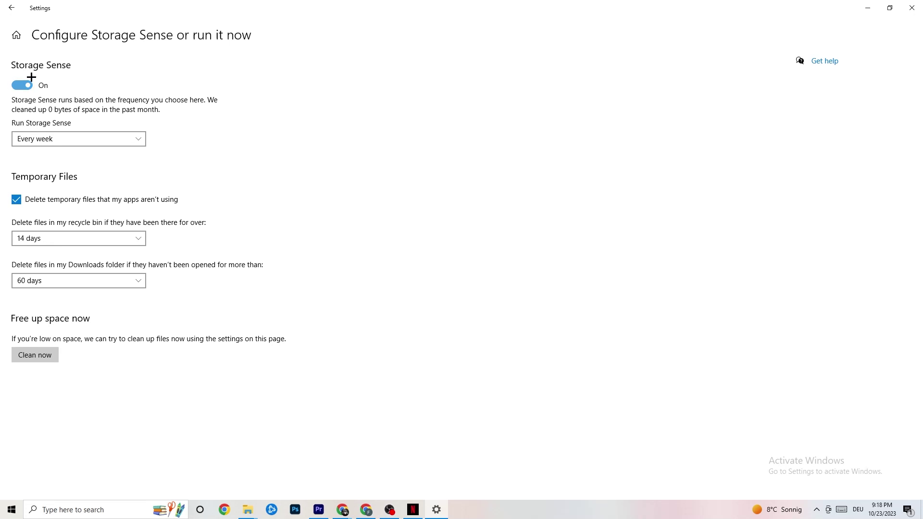
{"action": "left_click", "coordinate": [8, 4]}
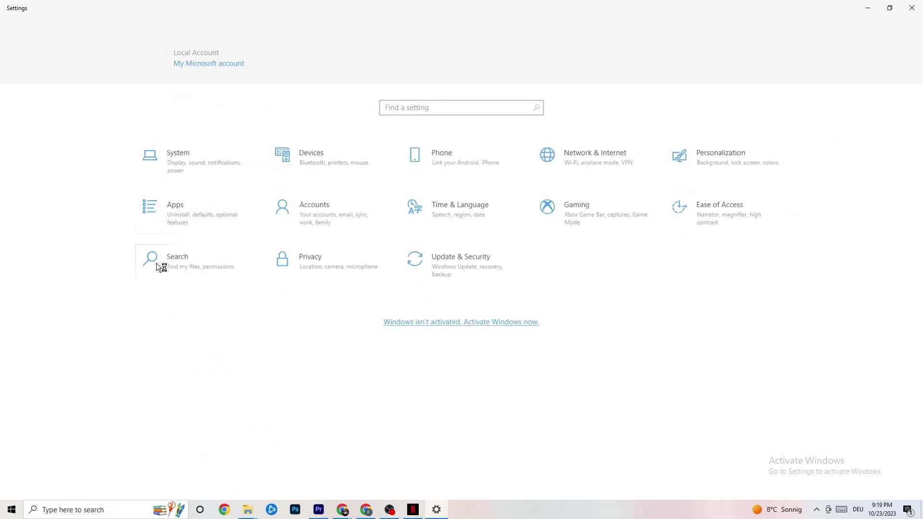
- Open the additional power settings from Power & sleep, examine the listed power plans, and return to the Settings home page
{"action": "left_click", "coordinate": [218, 156]}
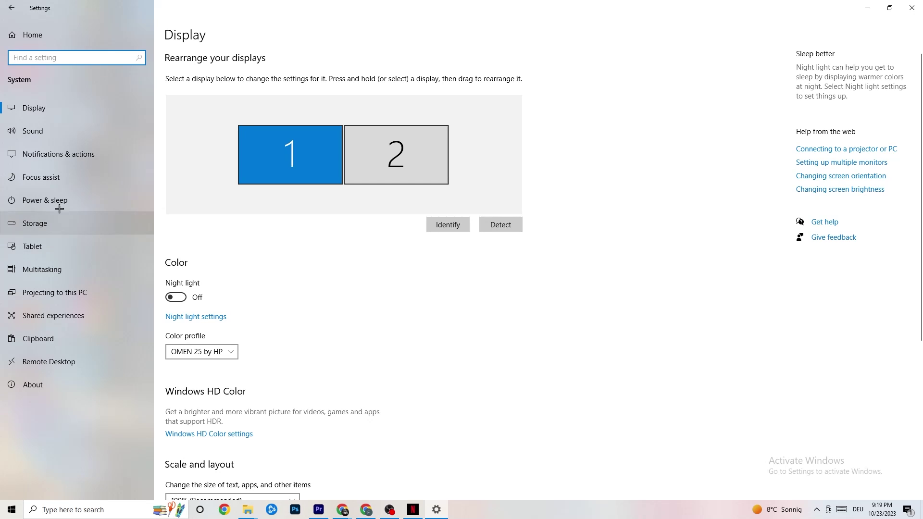
{"action": "left_click", "coordinate": [32, 198]}
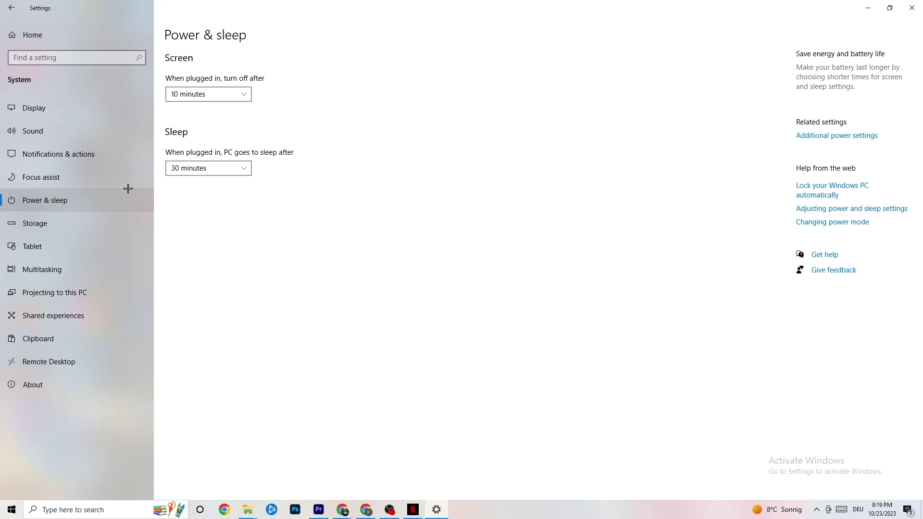
{"action": "left_click", "coordinate": [831, 134]}
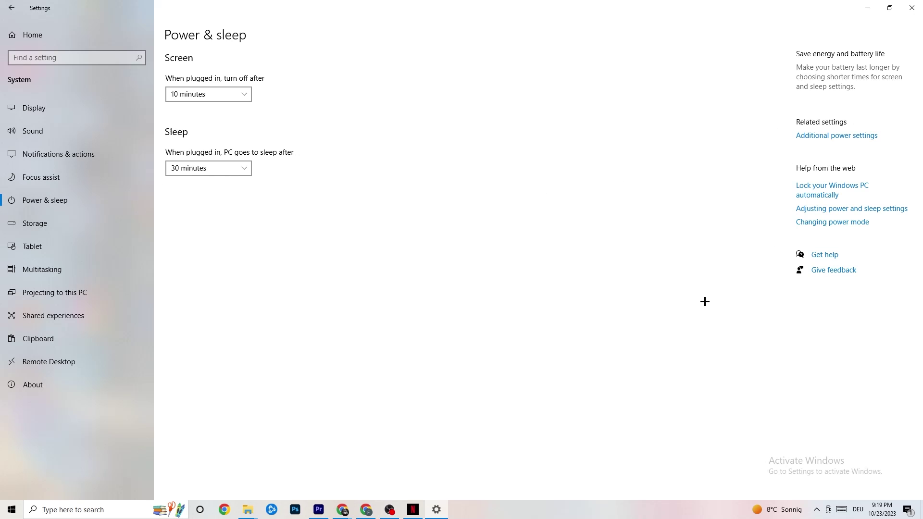
{"action": "left_click_drag", "start_coordinate": [371, 96], "coordinate": [499, 65]}
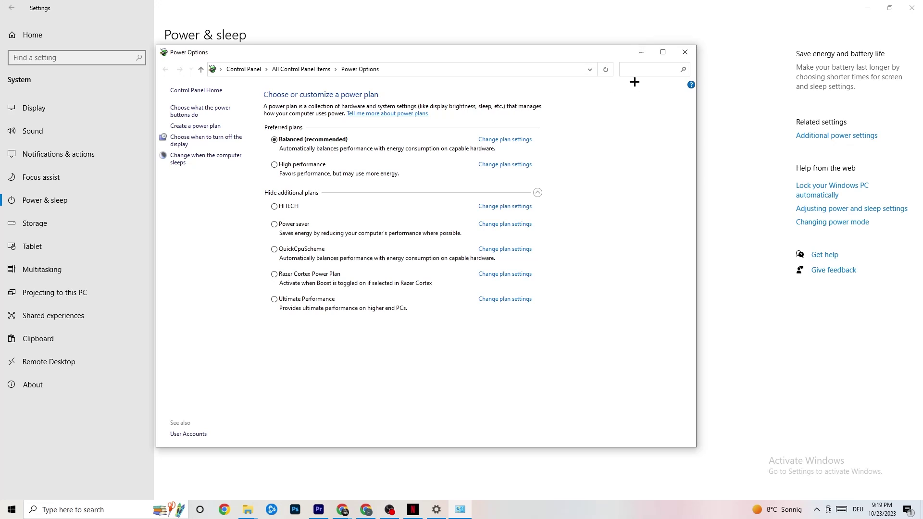
{"action": "left_click", "coordinate": [687, 54]}
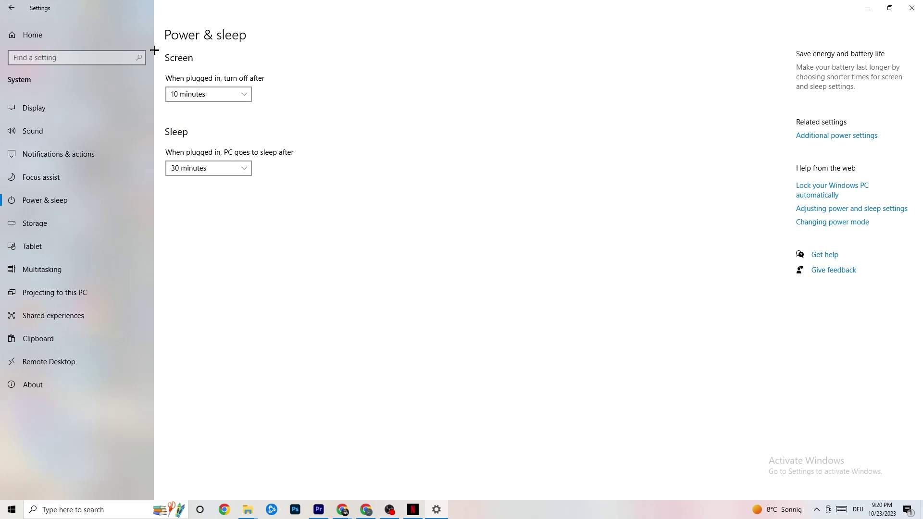
{"action": "left_click", "coordinate": [15, 7]}
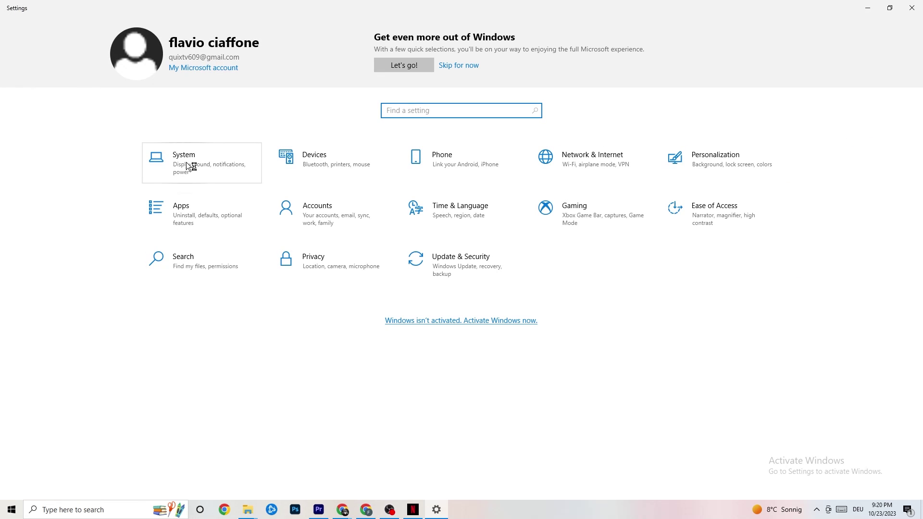
- Review the gaming settings for Xbox Game Bar, Captures and Game Mode, and return to the Settings home page
{"action": "left_click", "coordinate": [586, 226]}
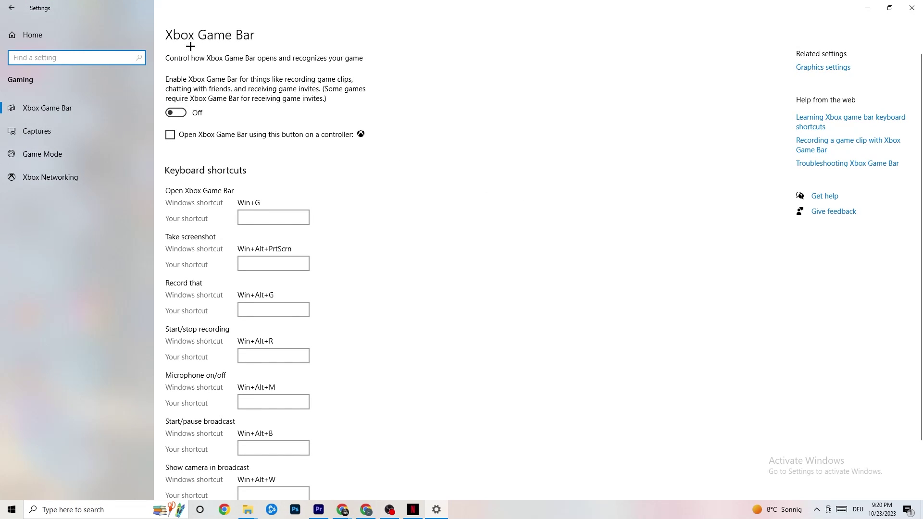
{"action": "scroll", "coordinate": [317, 187], "scroll_direction": "down", "scroll_amount": 3}
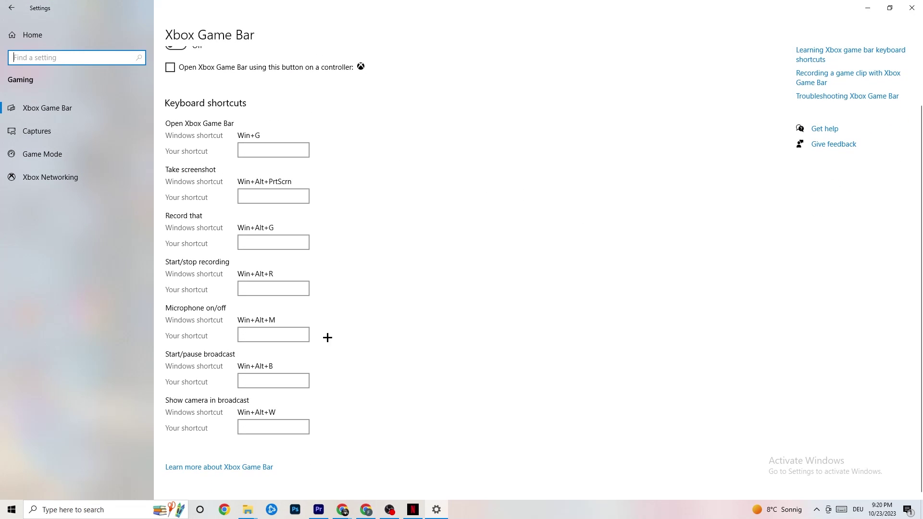
{"action": "scroll", "coordinate": [327, 338], "scroll_direction": "up", "scroll_amount": 3}
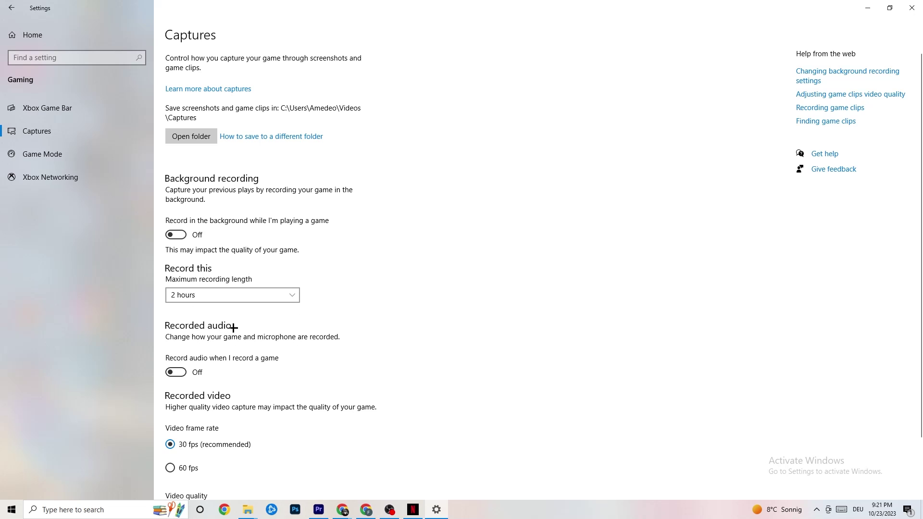
{"action": "scroll", "coordinate": [247, 336], "scroll_direction": "down", "scroll_amount": 3}
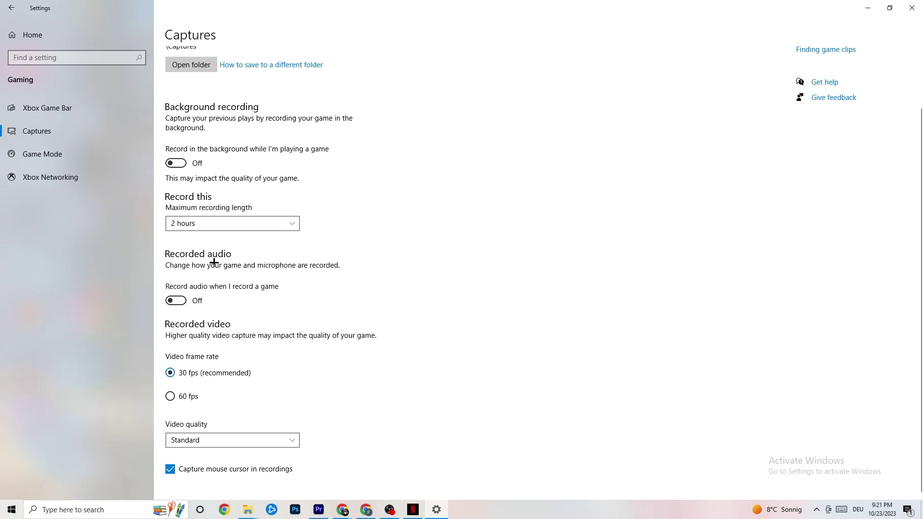
{"action": "left_click", "coordinate": [72, 158]}
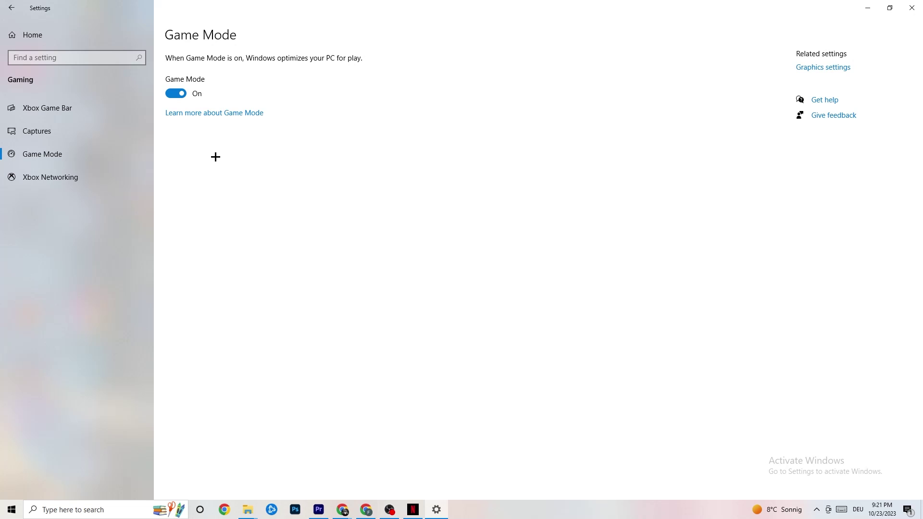
{"action": "left_click", "coordinate": [15, 8]}
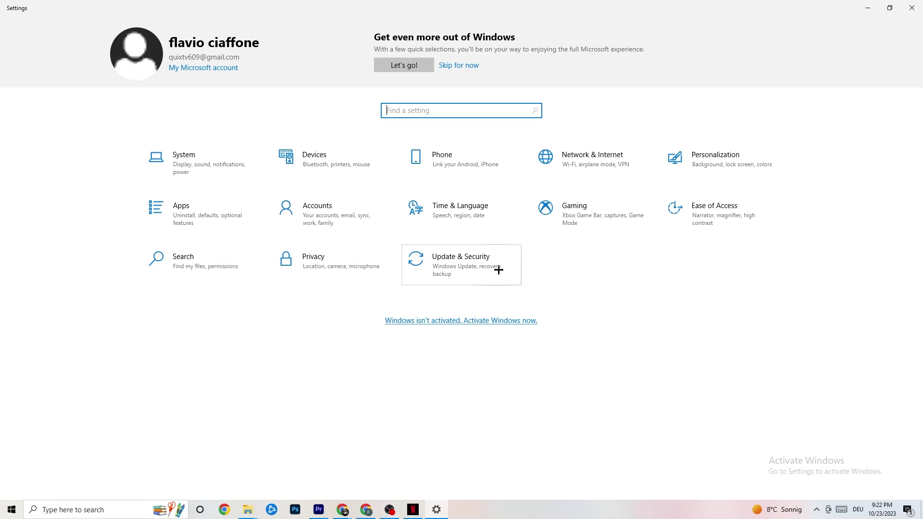
- Review the Windows Update and Troubleshoot pages under Update & Security, and close Settings
{"action": "left_click", "coordinate": [475, 272]}
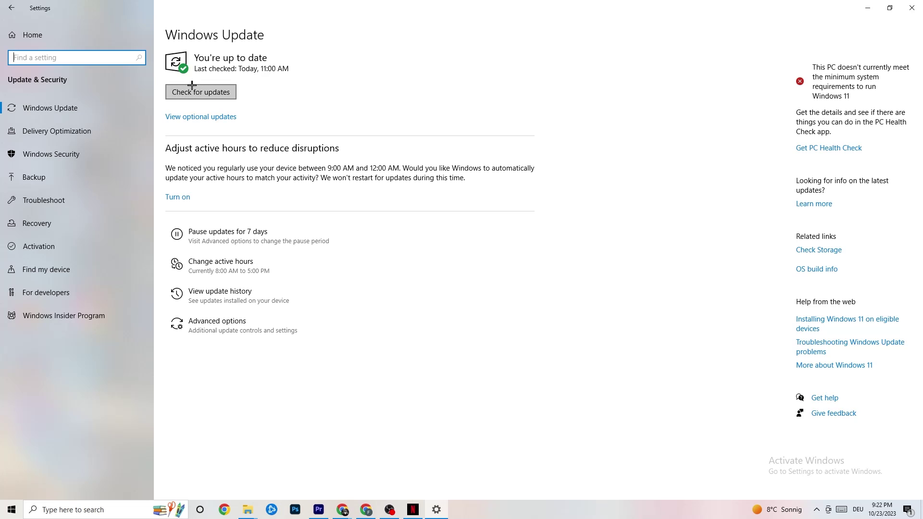
{"action": "left_click", "coordinate": [299, 95]}
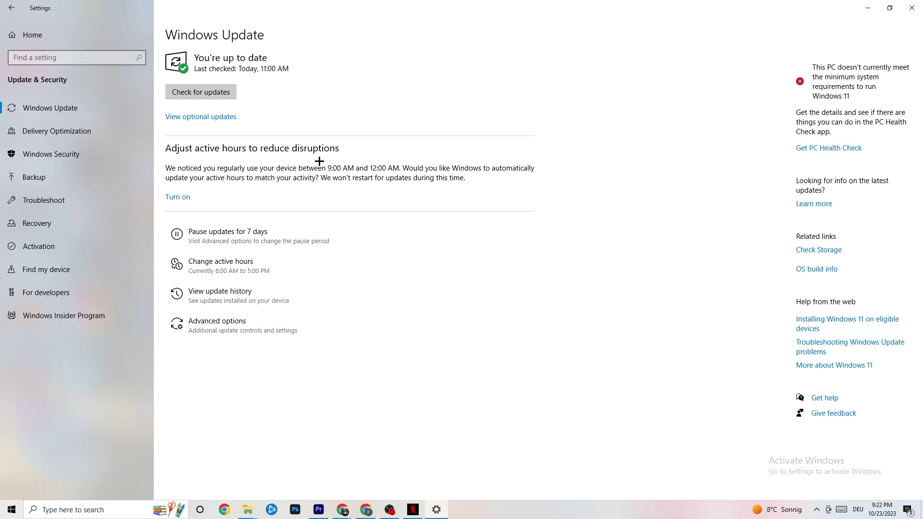
{"action": "left_click", "coordinate": [73, 201]}
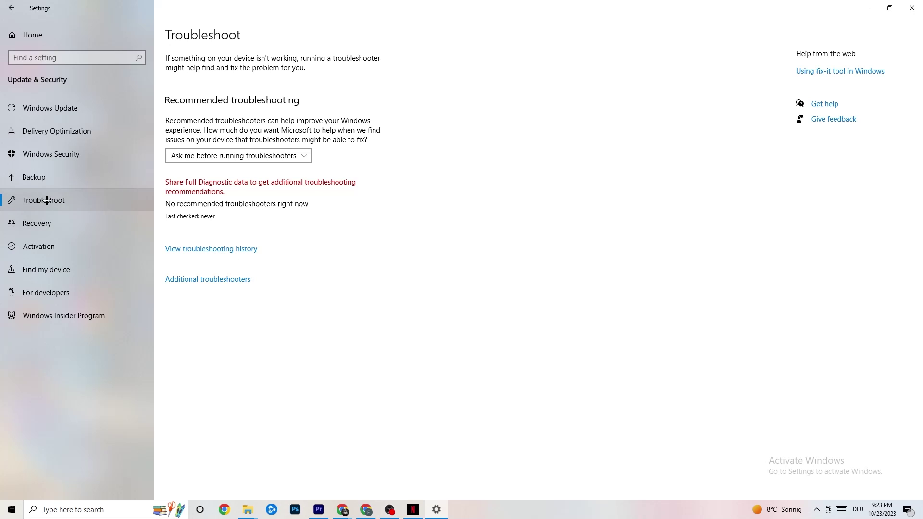
{"action": "left_click", "coordinate": [908, 3]}
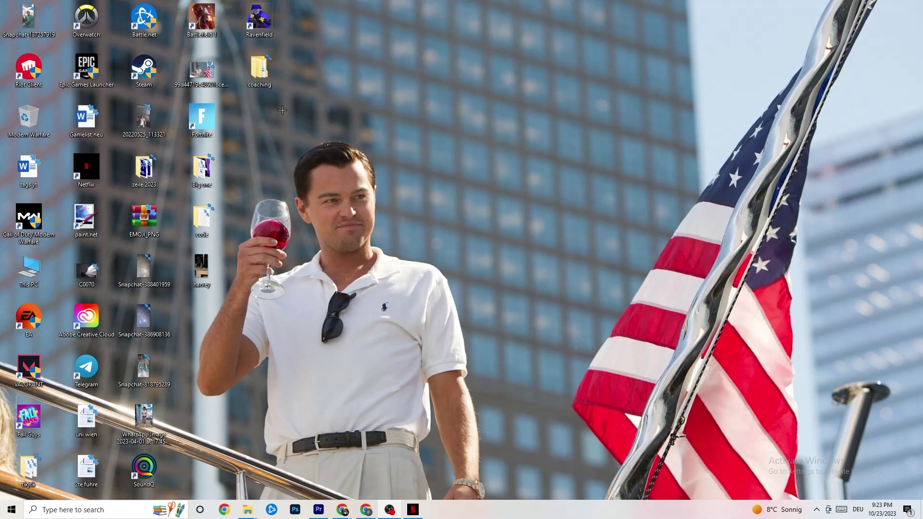
- Move the Steam shortcut to an empty area of the desktop and check its option to run as administrator
{"action": "left_click_drag", "start_coordinate": [146, 72], "coordinate": [527, 168]}
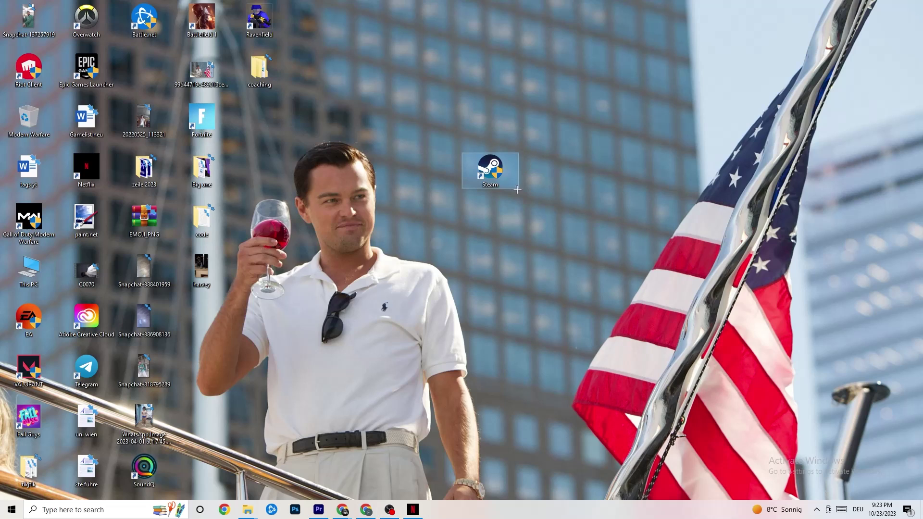
{"action": "right_click", "coordinate": [489, 175]}
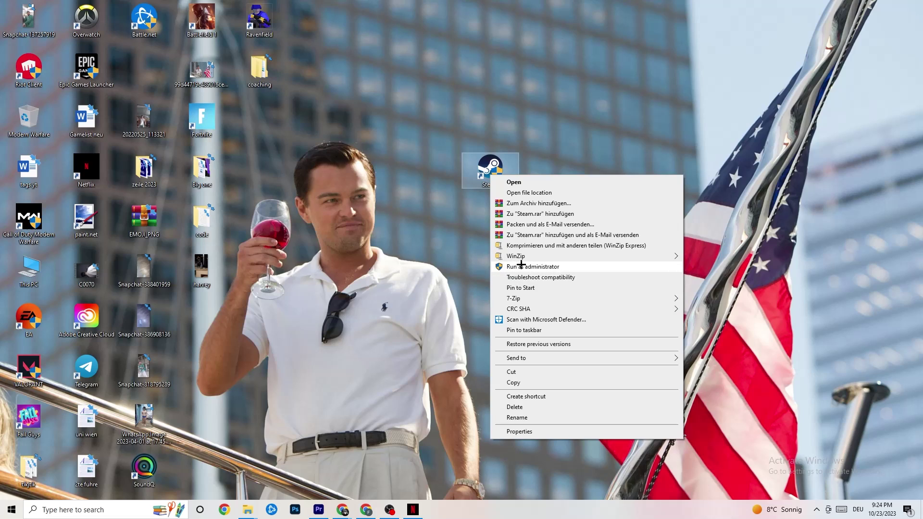
{"action": "left_click", "coordinate": [393, 240]}
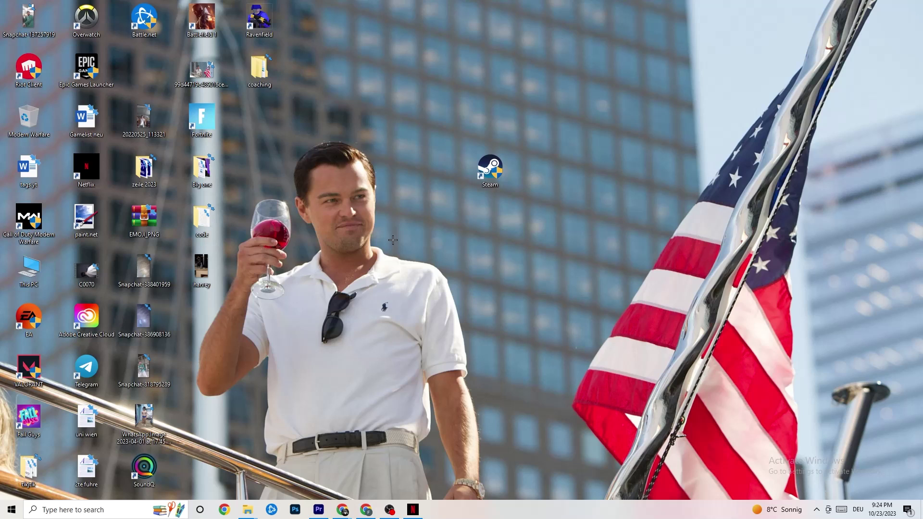
{"action": "left_click_drag", "start_coordinate": [468, 189], "coordinate": [410, 189]}
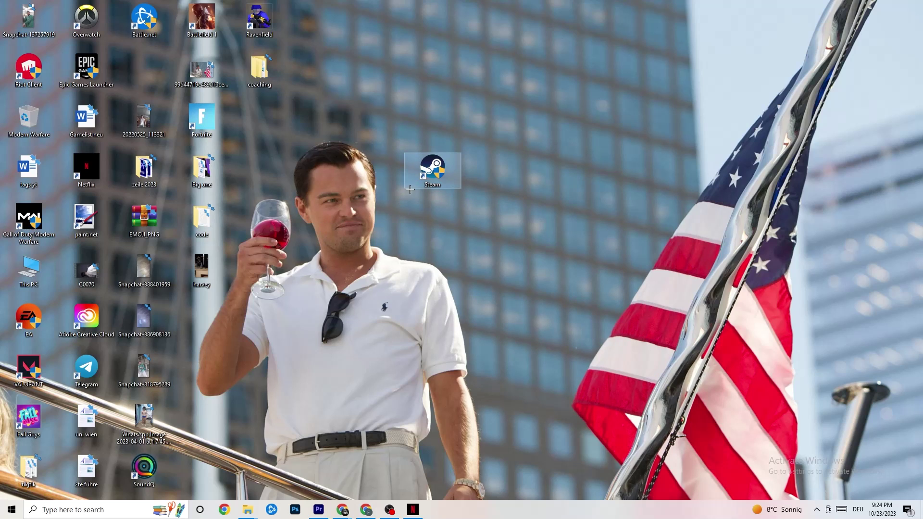
- Review the compatibility mode choices and administrator setting in the Steam shortcut's properties, and close the dialog with OK
{"action": "right_click", "coordinate": [425, 173]}
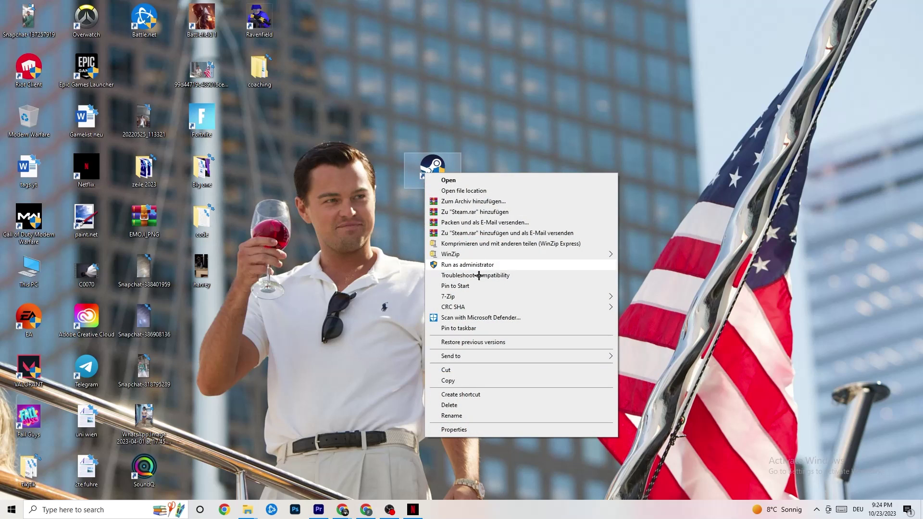
{"action": "left_click", "coordinate": [459, 429]}
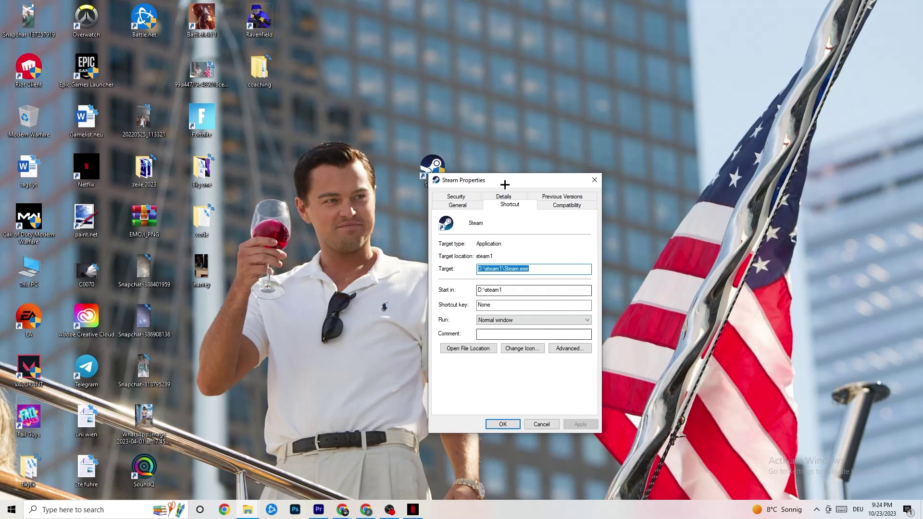
{"action": "left_click_drag", "start_coordinate": [505, 185], "coordinate": [370, 43]}
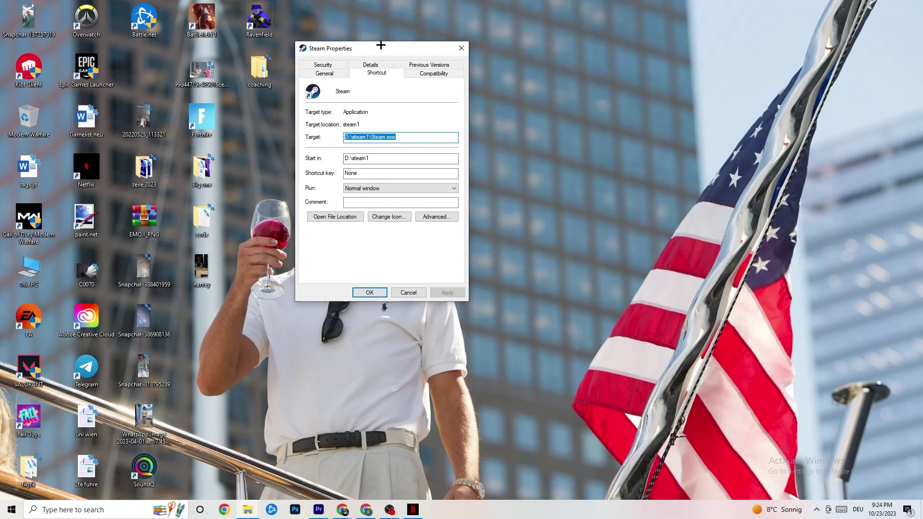
{"action": "left_click", "coordinate": [421, 73]}
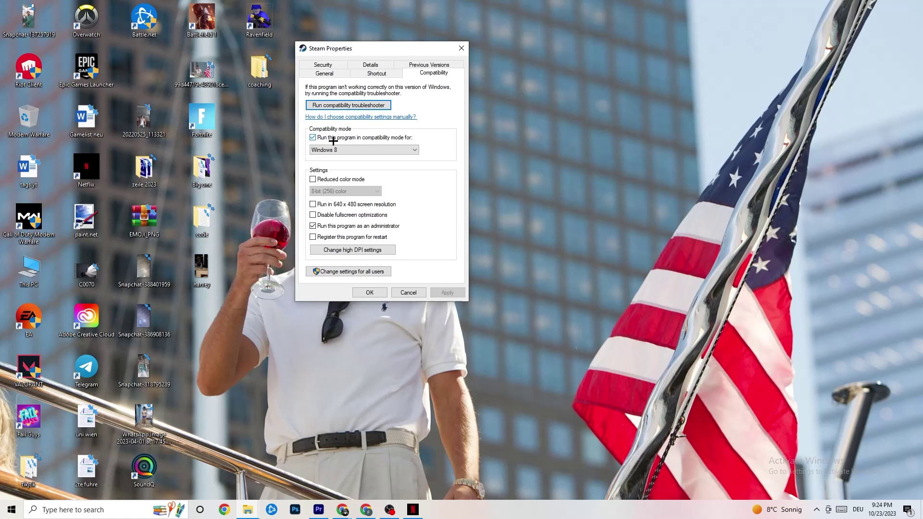
{"action": "left_click", "coordinate": [399, 150]}
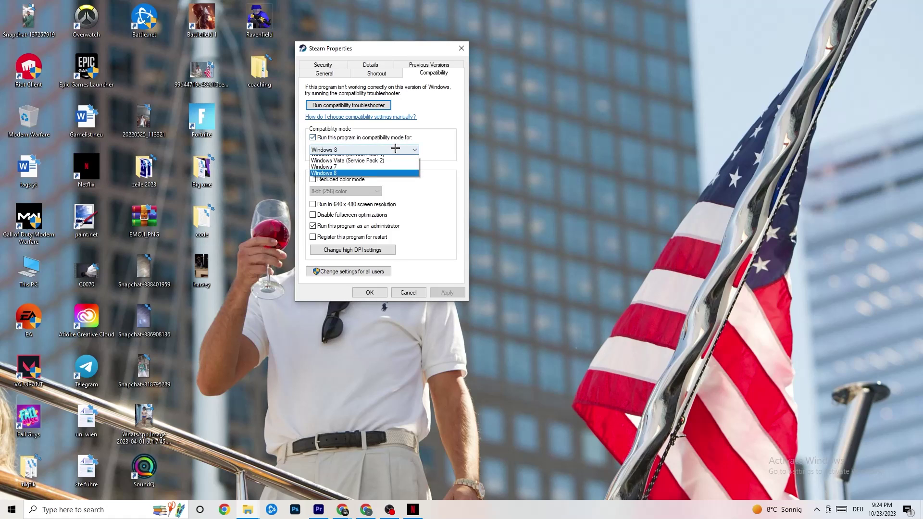
{"action": "left_click", "coordinate": [418, 137]}
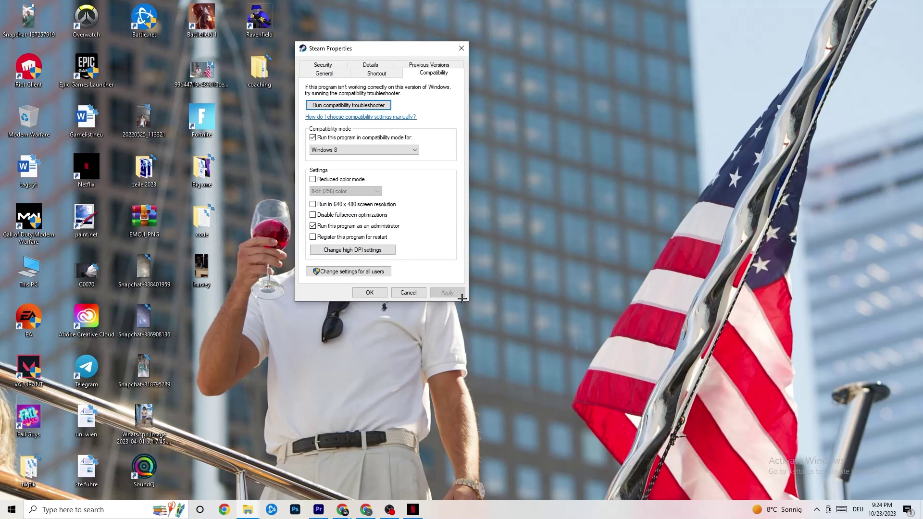
{"action": "left_click", "coordinate": [371, 292]}
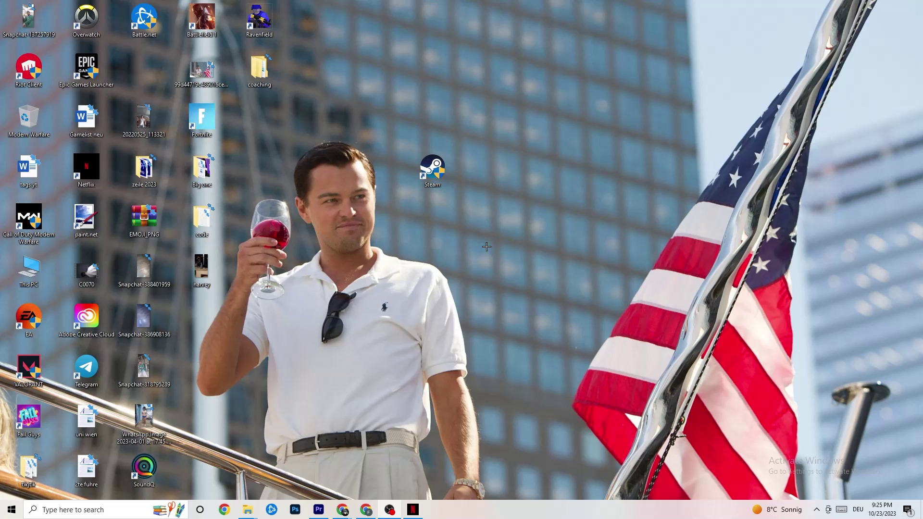
{"action": "right_click", "coordinate": [445, 181]}
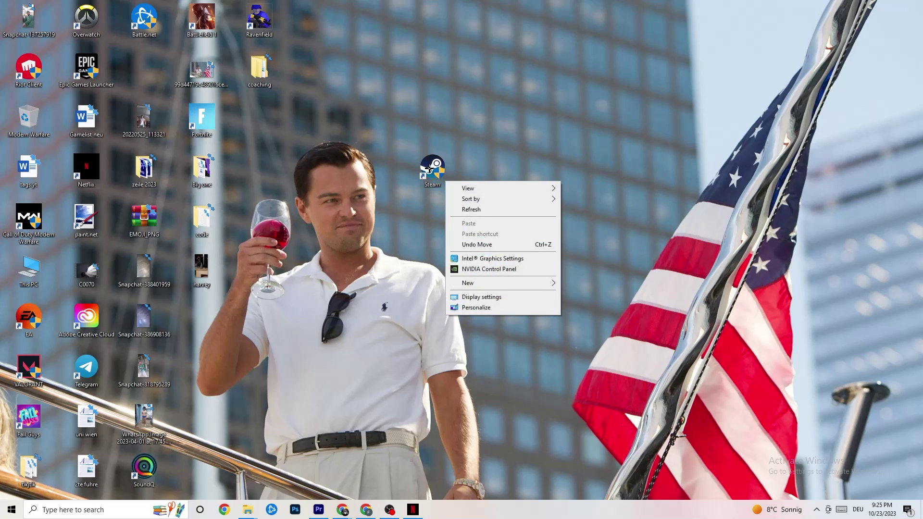
{"action": "right_click", "coordinate": [460, 98]}
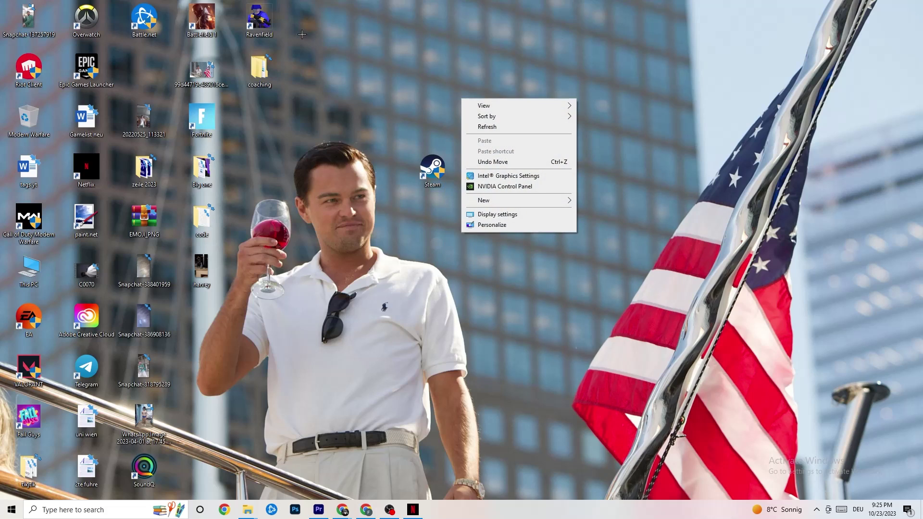
{"action": "left_click", "coordinate": [286, 268]}
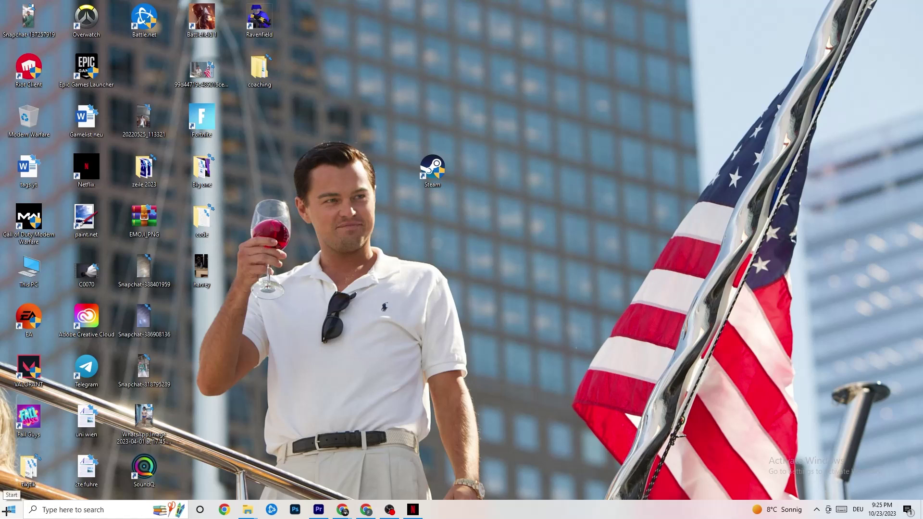
{"action": "left_click", "coordinate": [432, 169]}
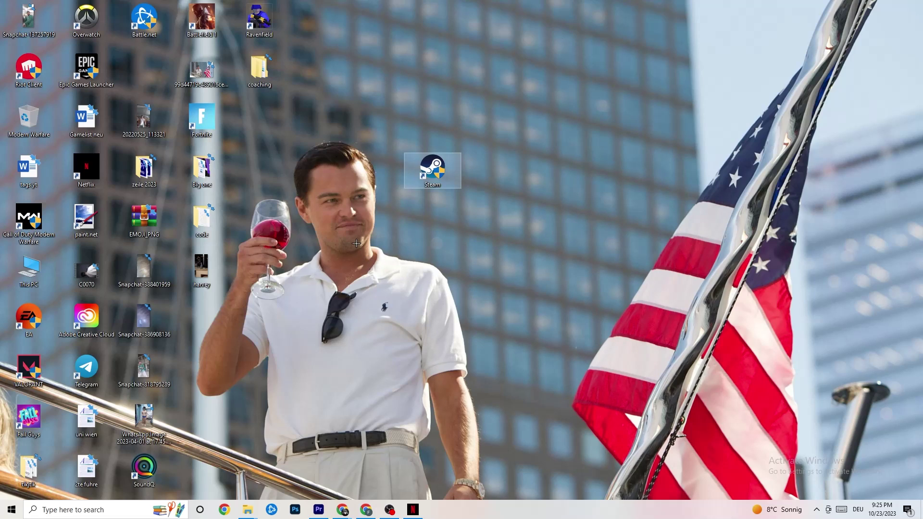
- Open Task Manager maximized and check the actions available for the Windows Explorer process and the Pivot Software startup entry
{"action": "right_click", "coordinate": [512, 517]}
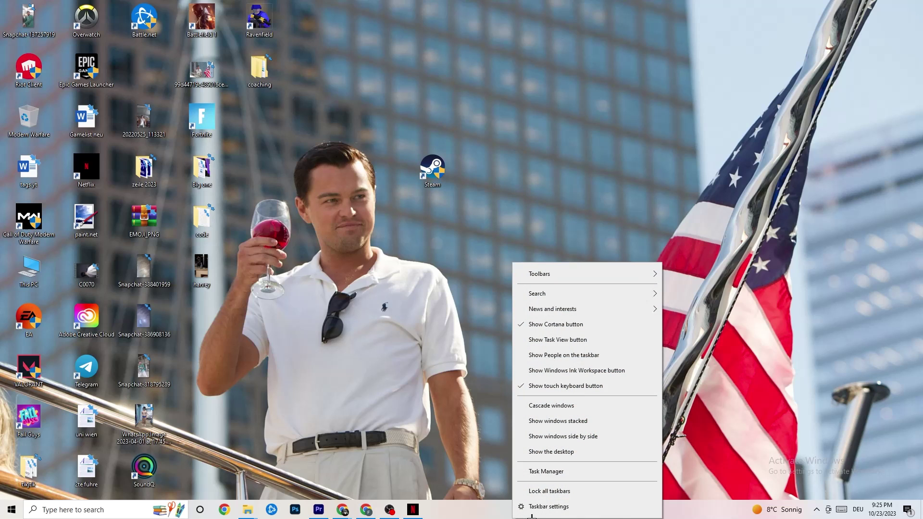
{"action": "left_click", "coordinate": [568, 473]}
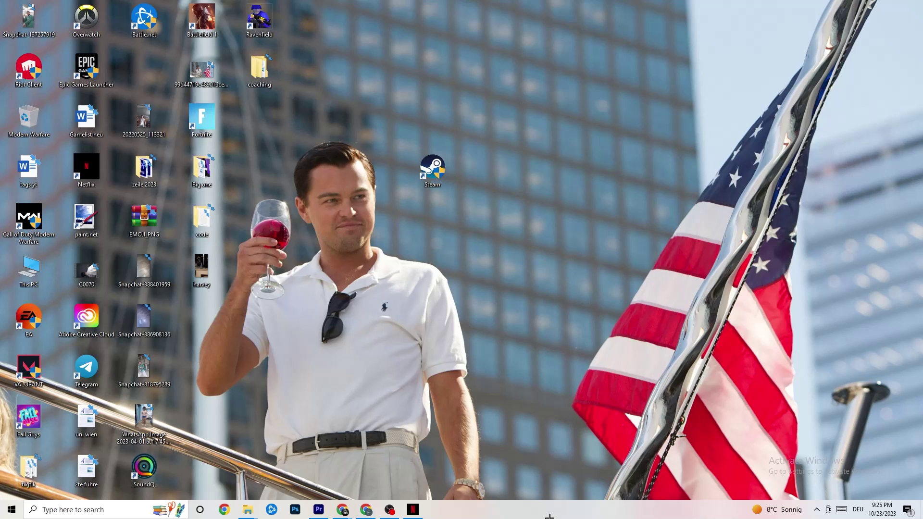
{"action": "double_click", "coordinate": [533, 26]}
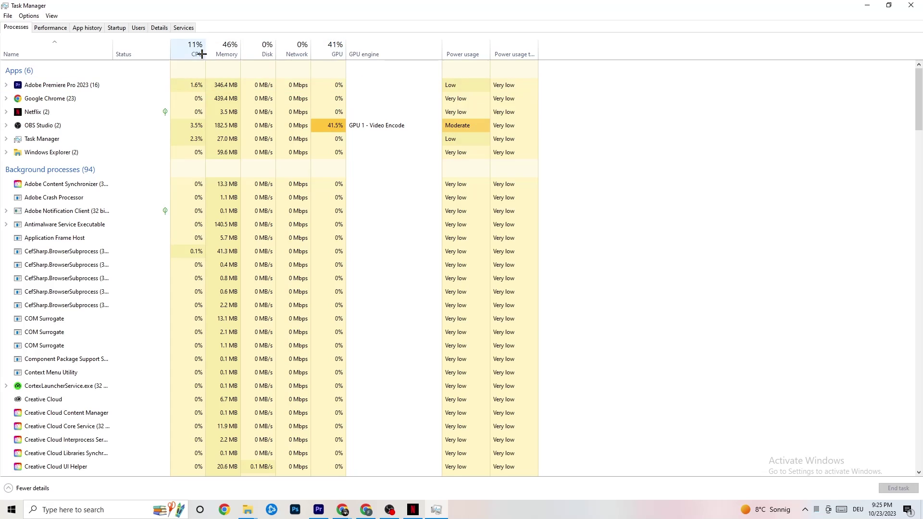
{"action": "right_click", "coordinate": [62, 153]}
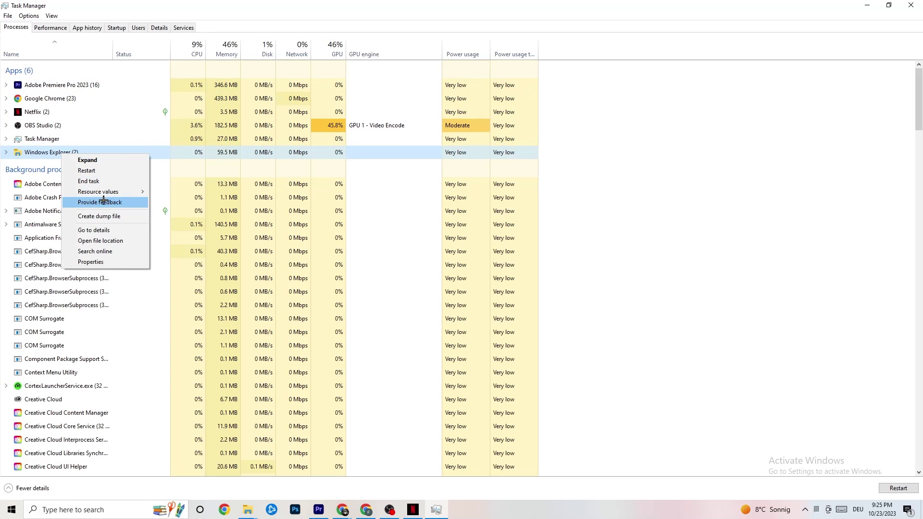
{"action": "left_click", "coordinate": [691, 133]}
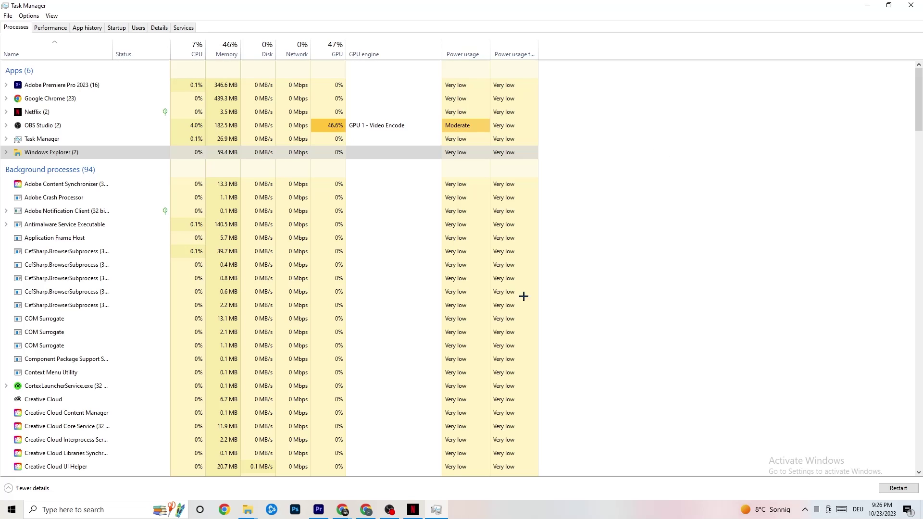
{"action": "left_click", "coordinate": [118, 28]}
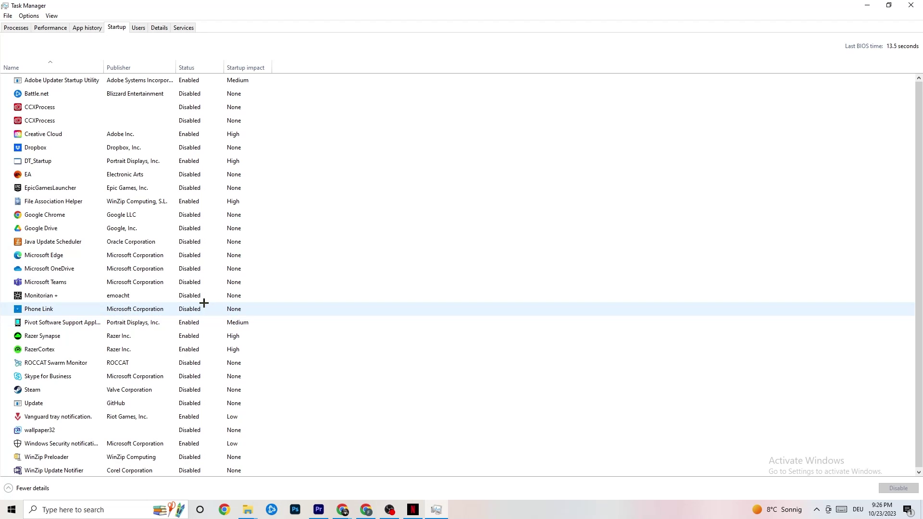
{"action": "right_click", "coordinate": [186, 322]}
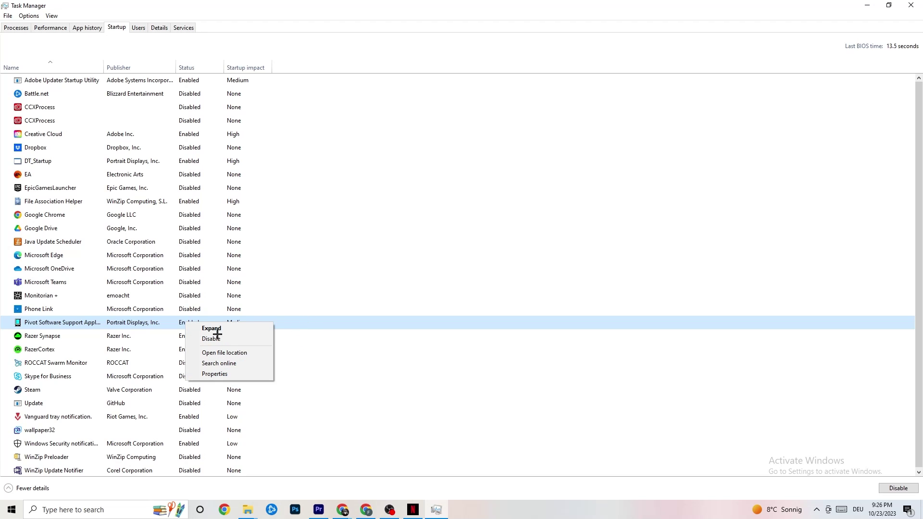
- Check the priority levels offered for the Adobe Premiere Pro process in the detailed process list, and close Task Manager
{"action": "left_click", "coordinate": [158, 30]}
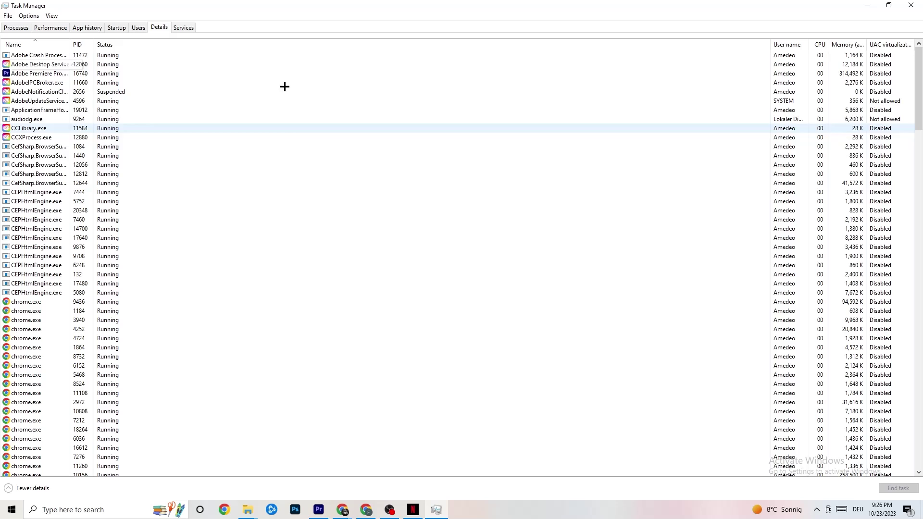
{"action": "right_click", "coordinate": [40, 77]}
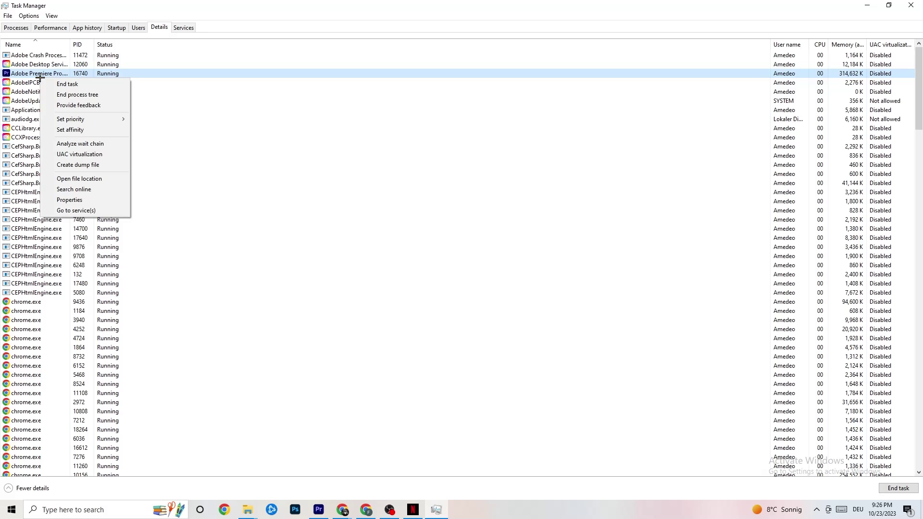
{"action": "mouse_move", "coordinate": [80, 118]}
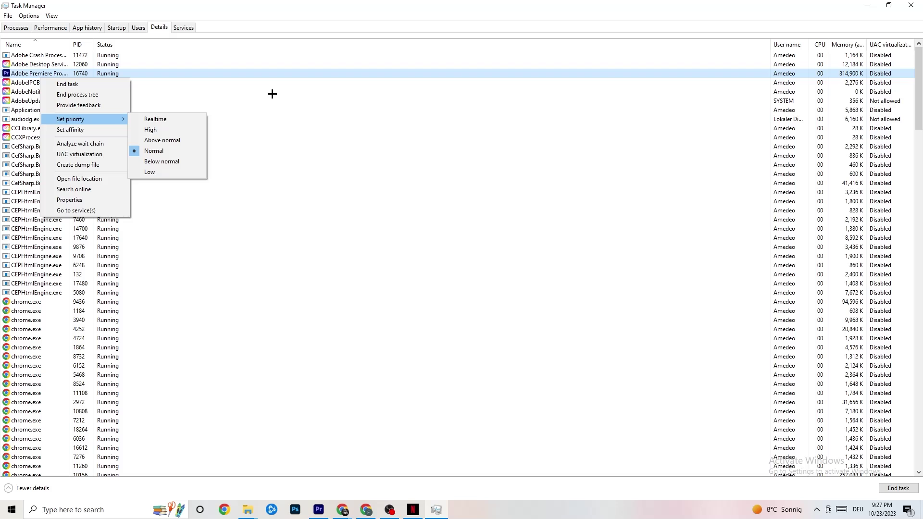
{"action": "left_click", "coordinate": [281, 91]}
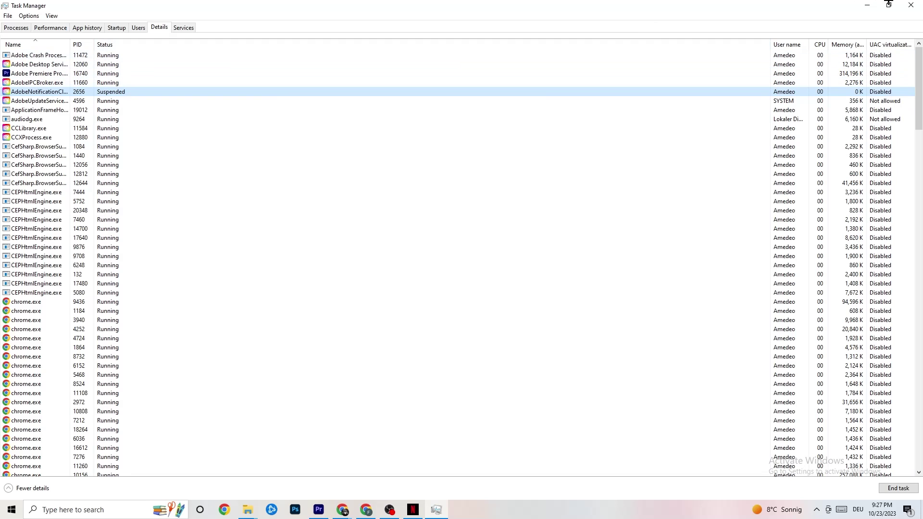
{"action": "left_click", "coordinate": [912, 5]}
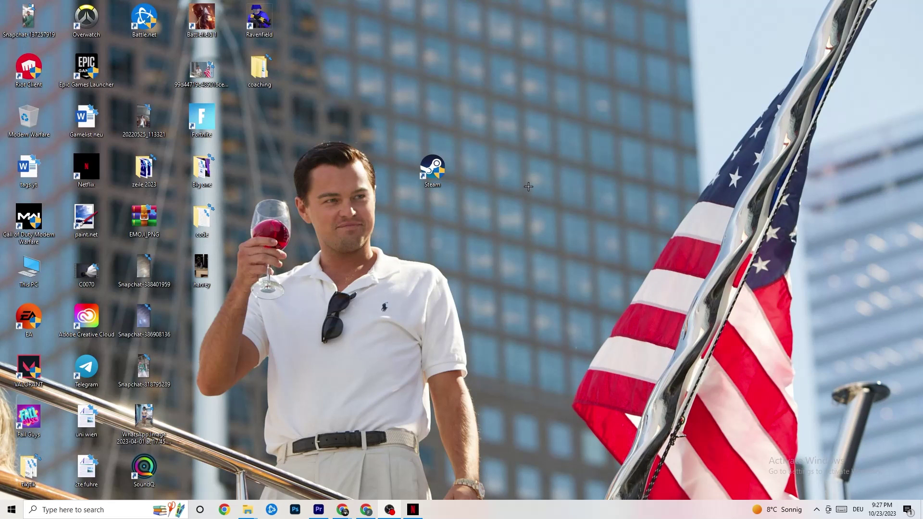
- Open NVIDIA Control Panel, review the image preview and display resolution settings, and close it
{"action": "right_click", "coordinate": [516, 91]}
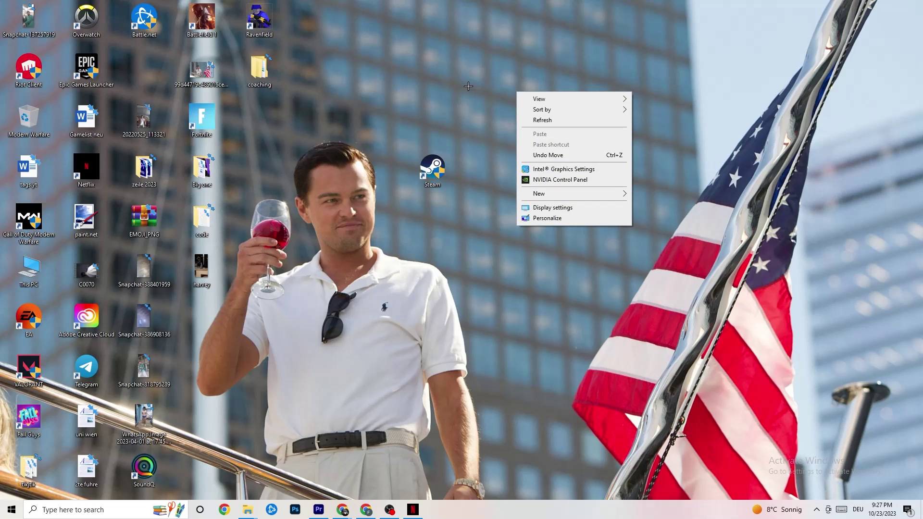
{"action": "left_click", "coordinate": [547, 181]}
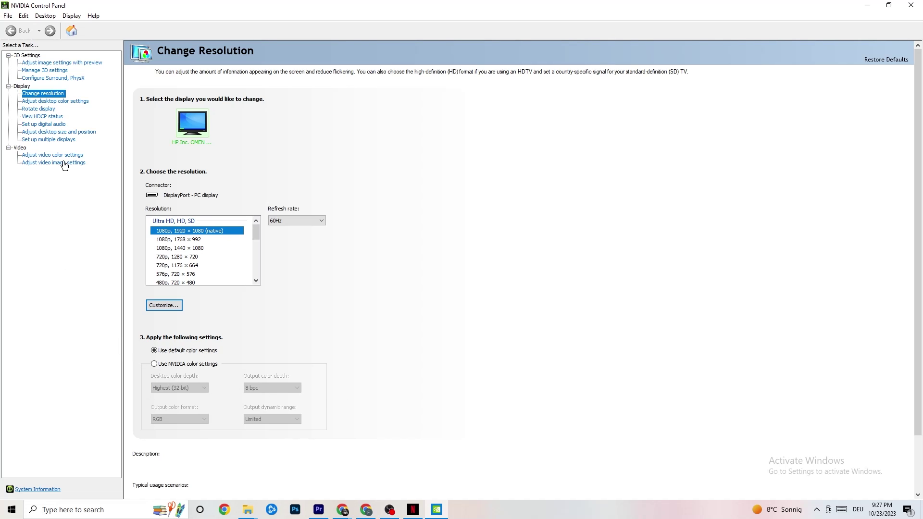
{"action": "left_click", "coordinate": [51, 64]}
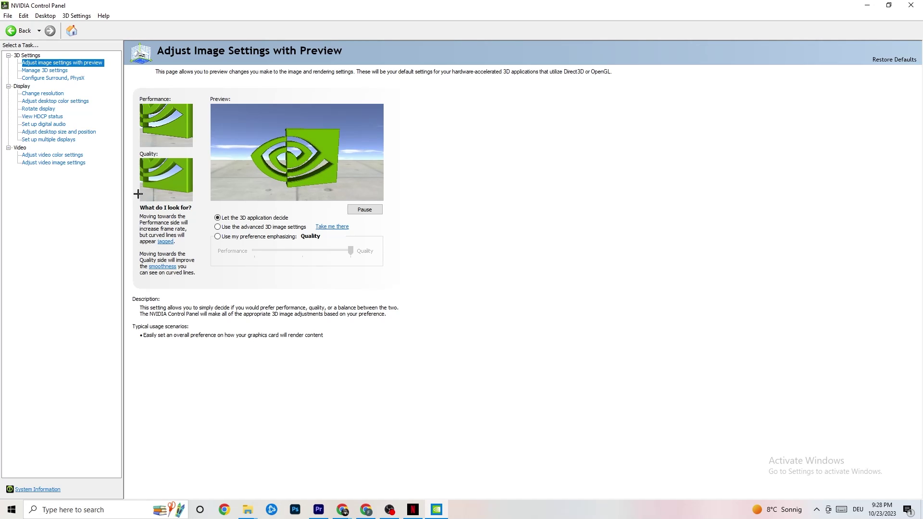
{"action": "left_click", "coordinate": [34, 94]}
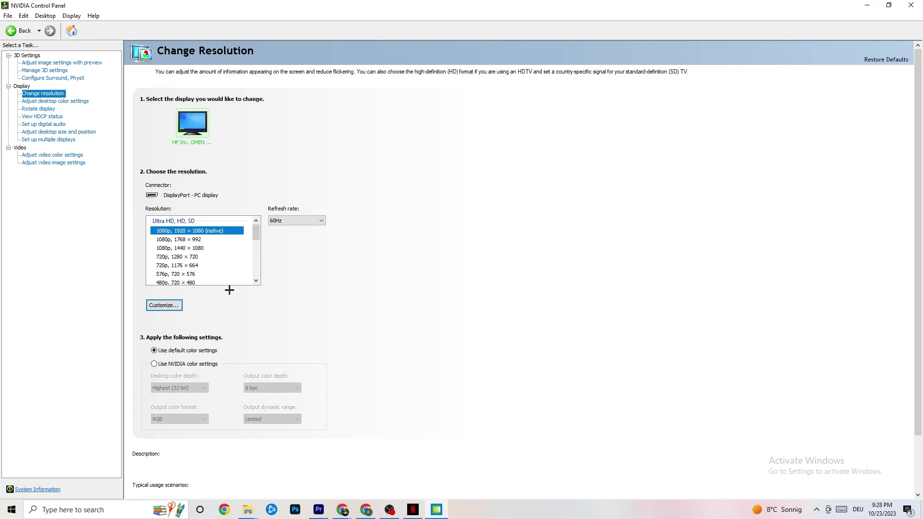
{"action": "left_click", "coordinate": [224, 230]}
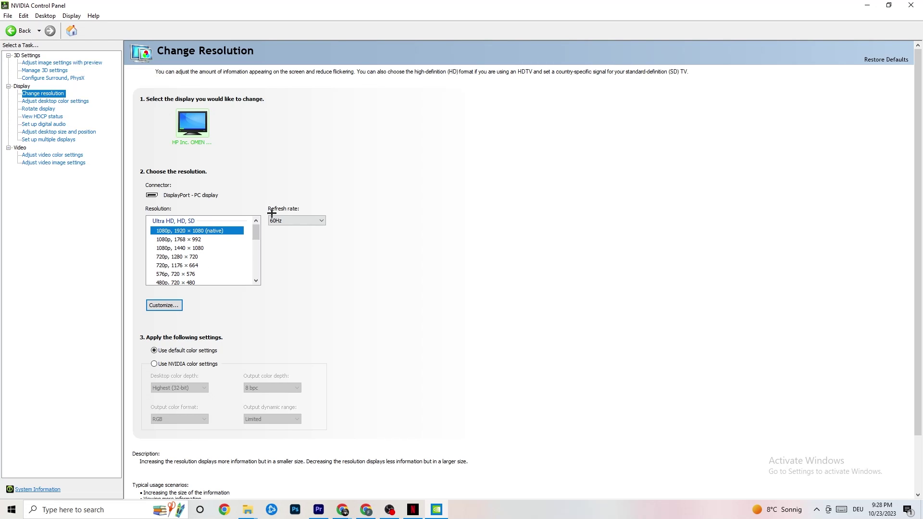
{"action": "left_click", "coordinate": [910, 5]}
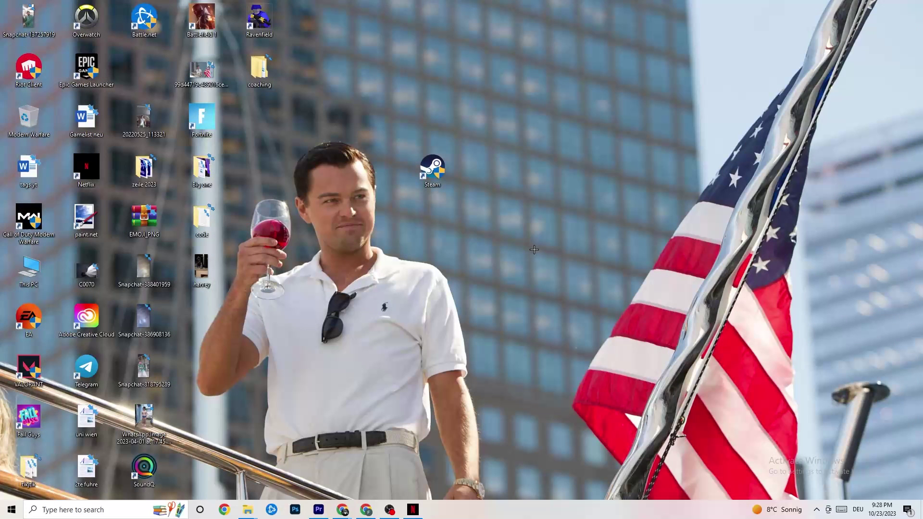